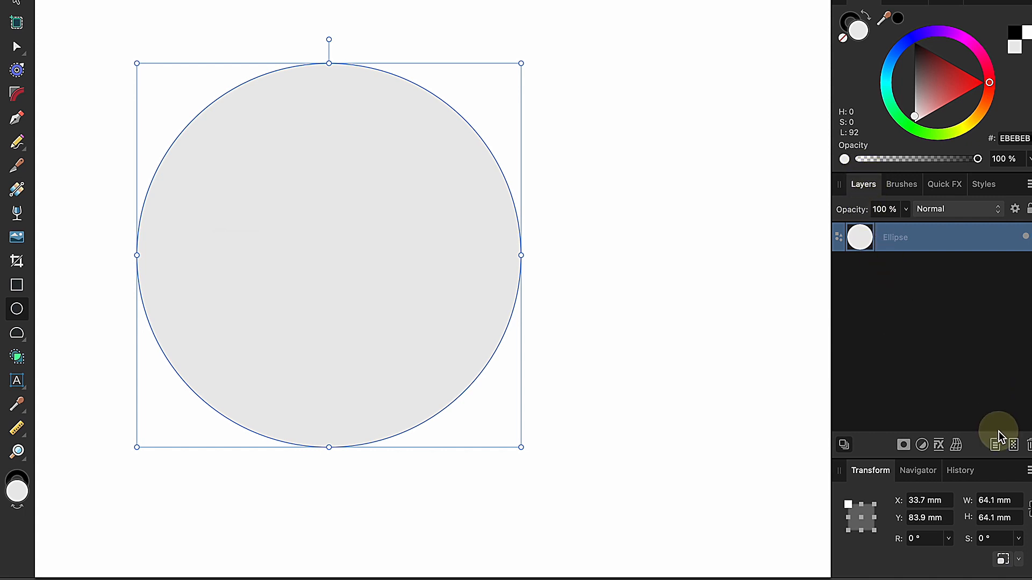
Step: Apply a Mesh warp to the grey circle
click(957, 447)
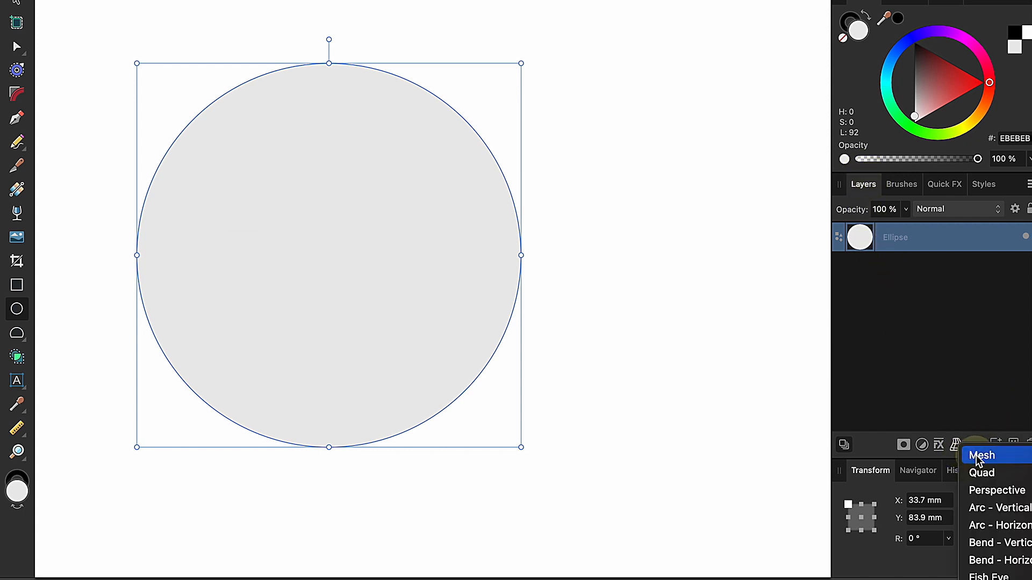
click(976, 456)
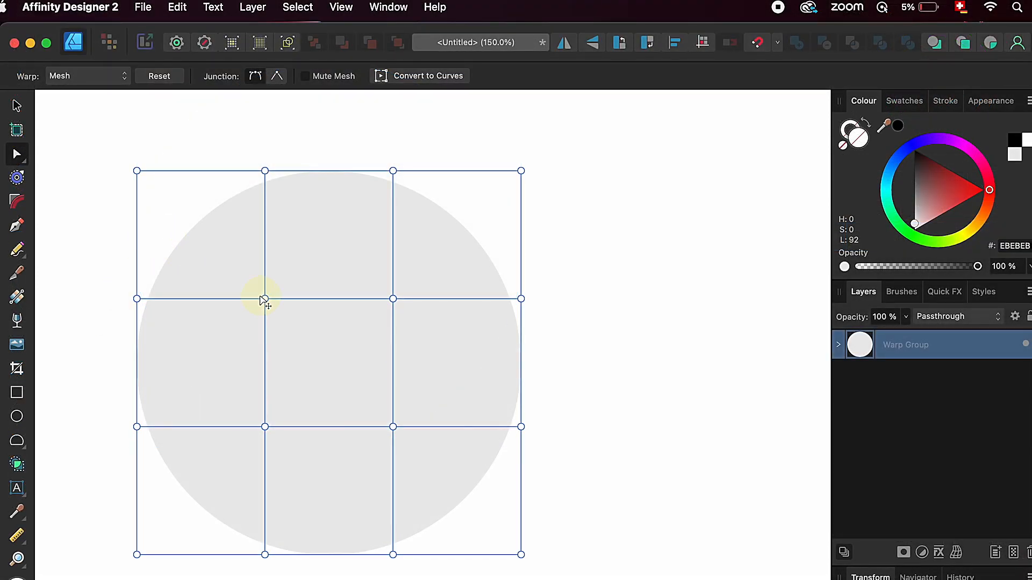
click(122, 78)
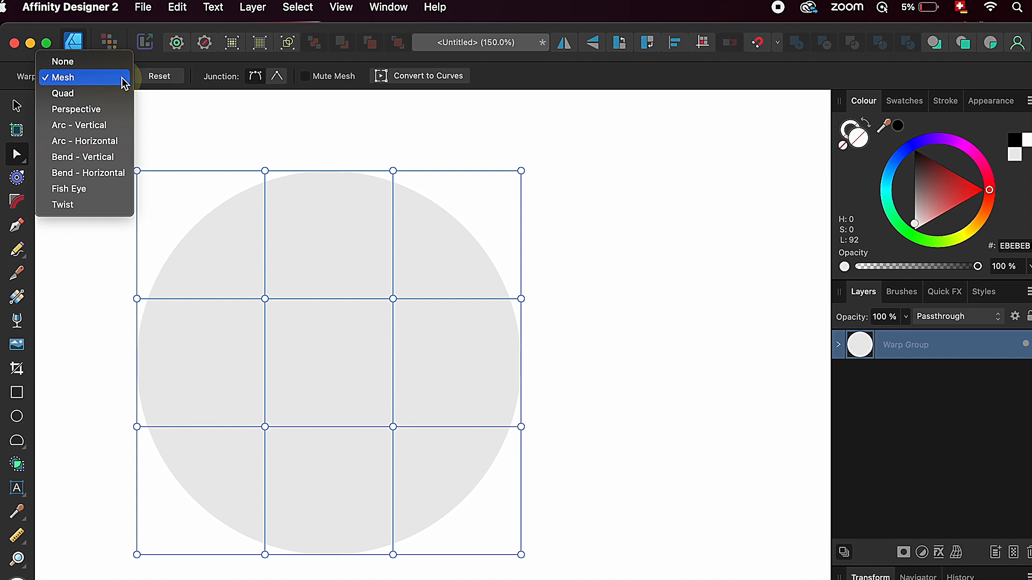
click(265, 302)
Step: Reshape the circle into a pear-like form by moving the warp mesh nodes, raising the top and pulling the upper corners inward
drag(265, 299, 307, 319)
drag(265, 170, 337, 127)
drag(393, 171, 439, 152)
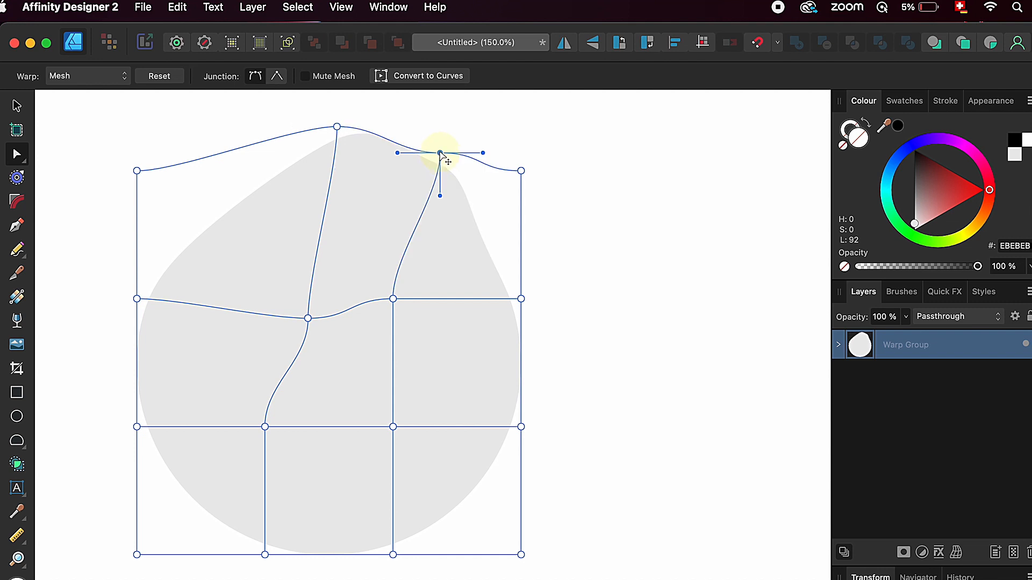
drag(440, 152, 384, 113)
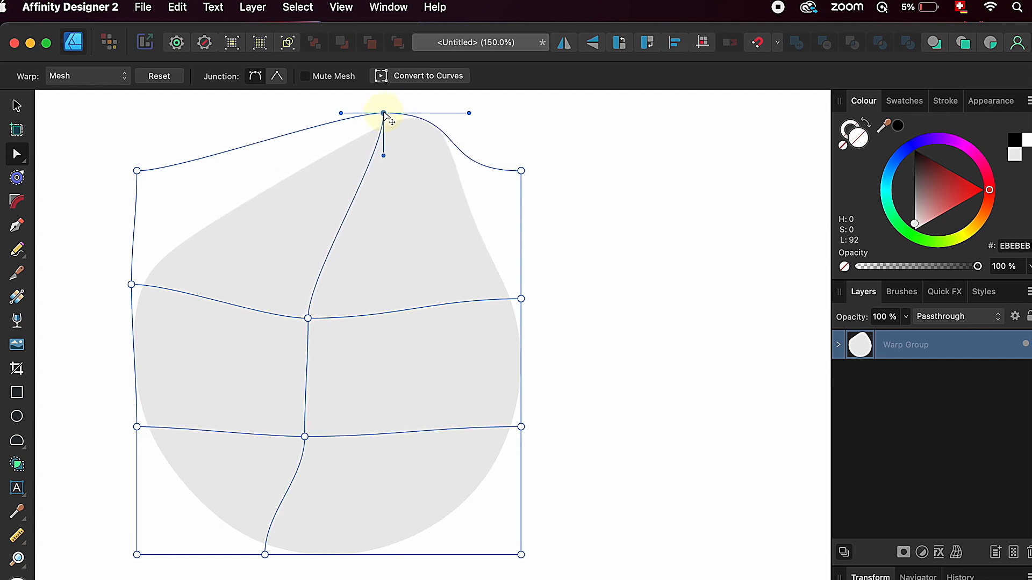
drag(131, 284, 133, 299)
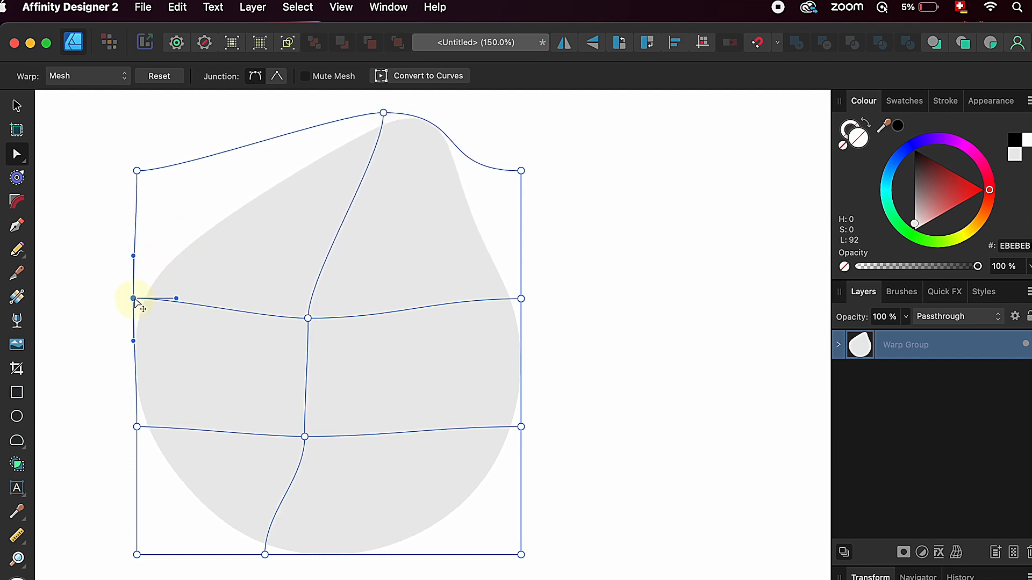
drag(134, 298, 289, 164)
drag(135, 438, 138, 400)
drag(137, 440, 109, 471)
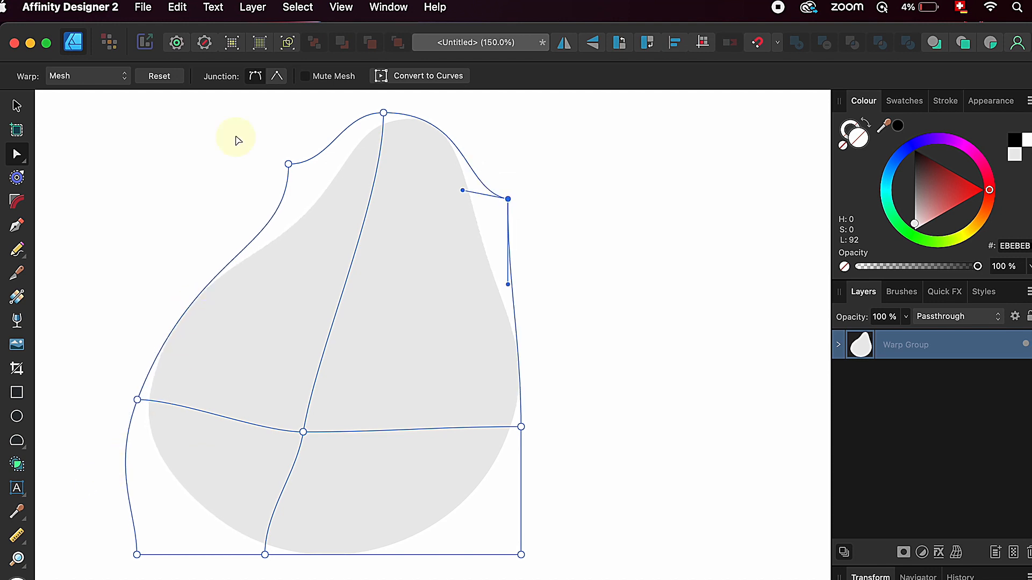
click(305, 76)
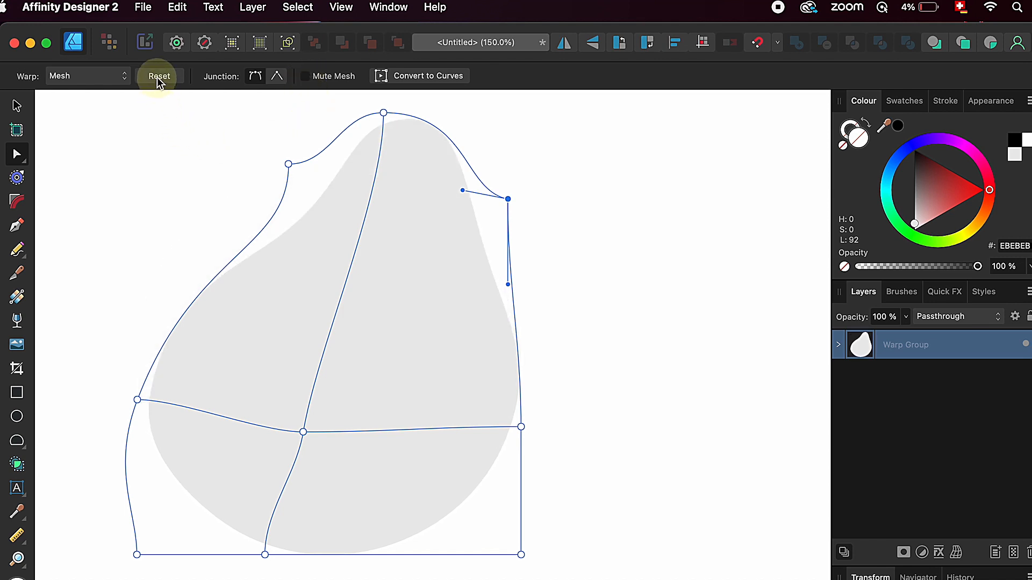
click(124, 81)
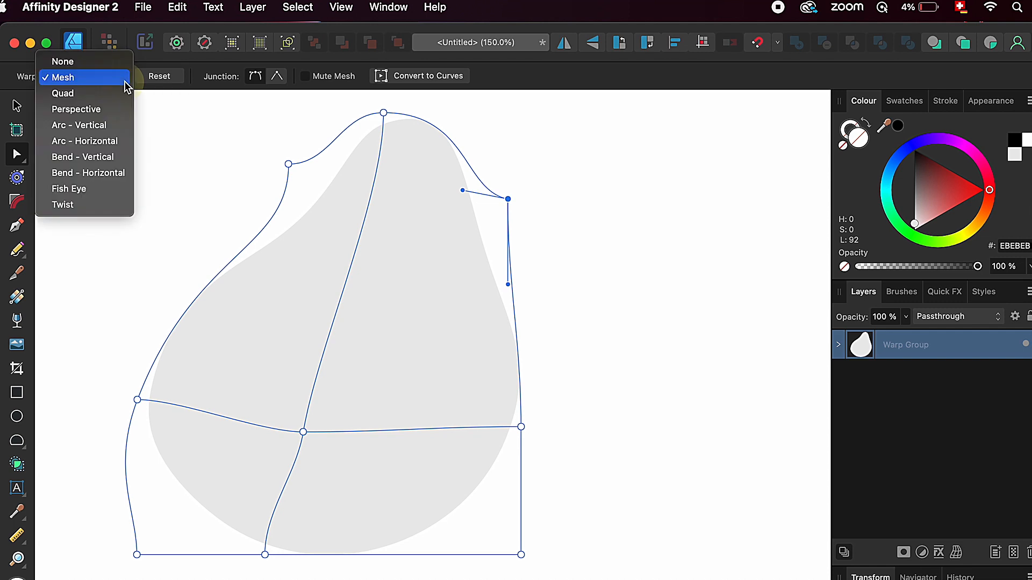
click(208, 121)
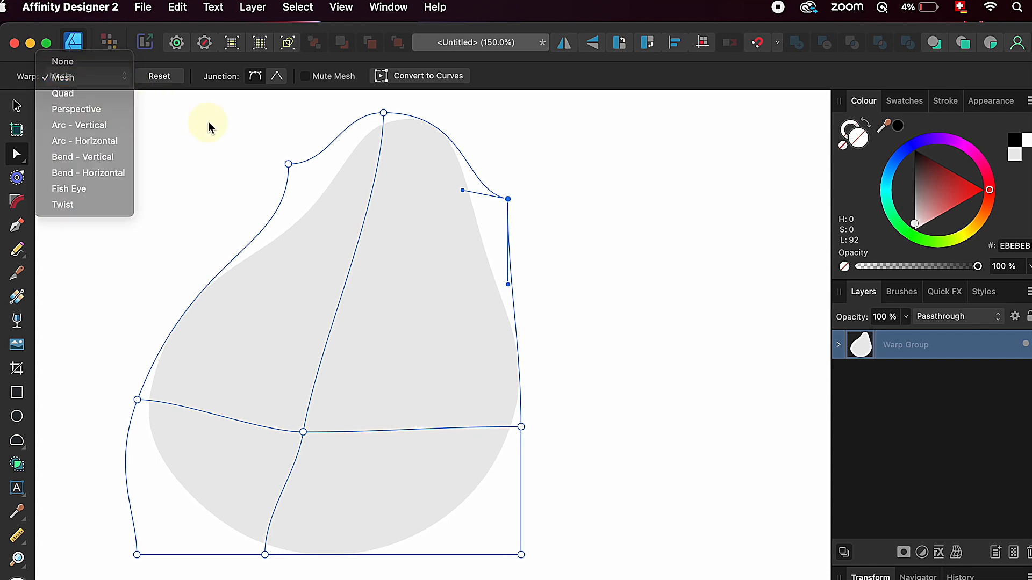
Step: Convert the warped shape to curves and select the resulting curve for node editing
click(428, 76)
click(131, 175)
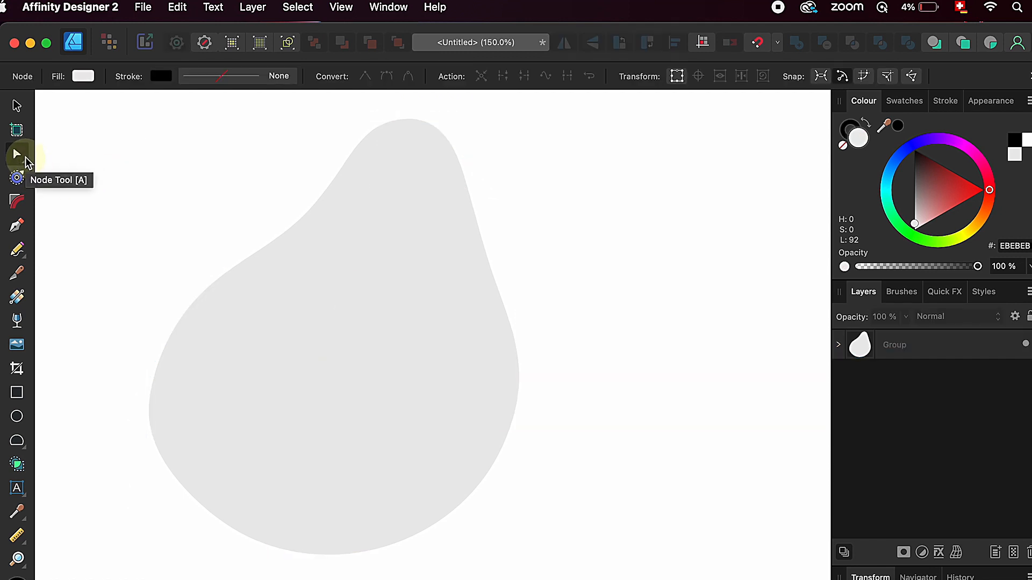
click(298, 224)
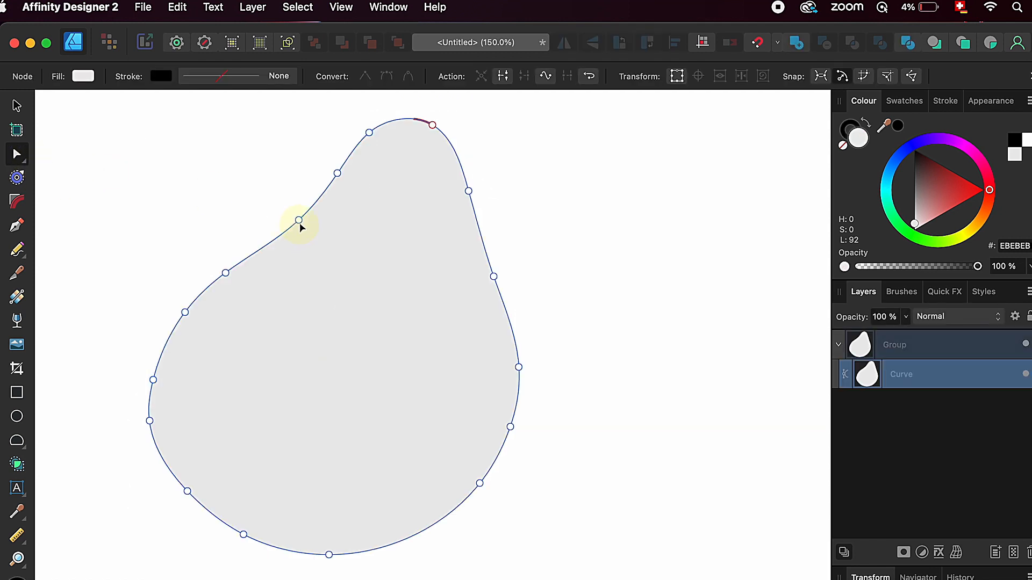
Step: Adjust nodes along the curve's left edge, and shrink the shape into the page's upper-left corner
mouse_move(299, 221)
mouse_down()
mouse_move(323, 230)
mouse_move(303, 218)
mouse_up()
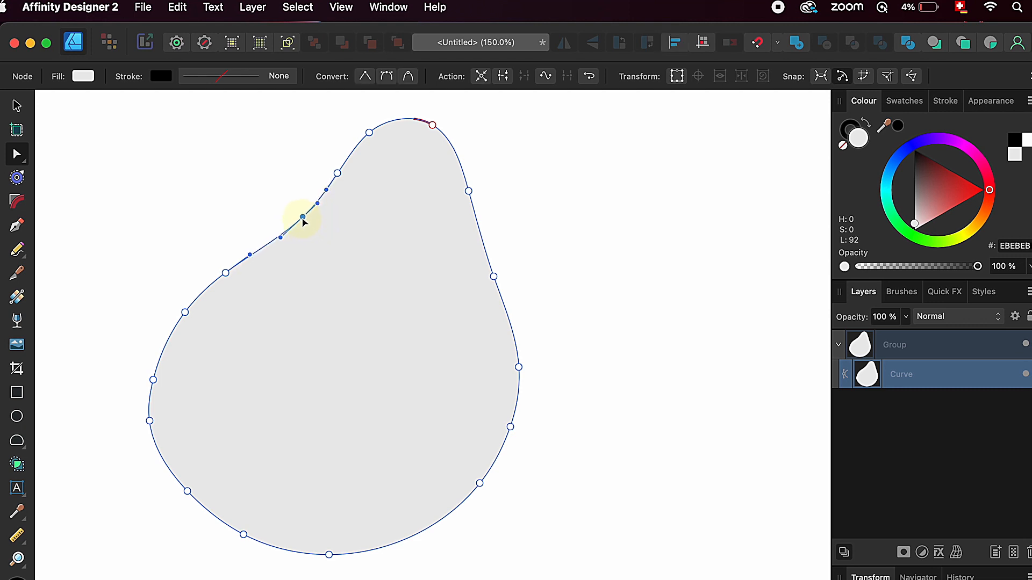
click(185, 312)
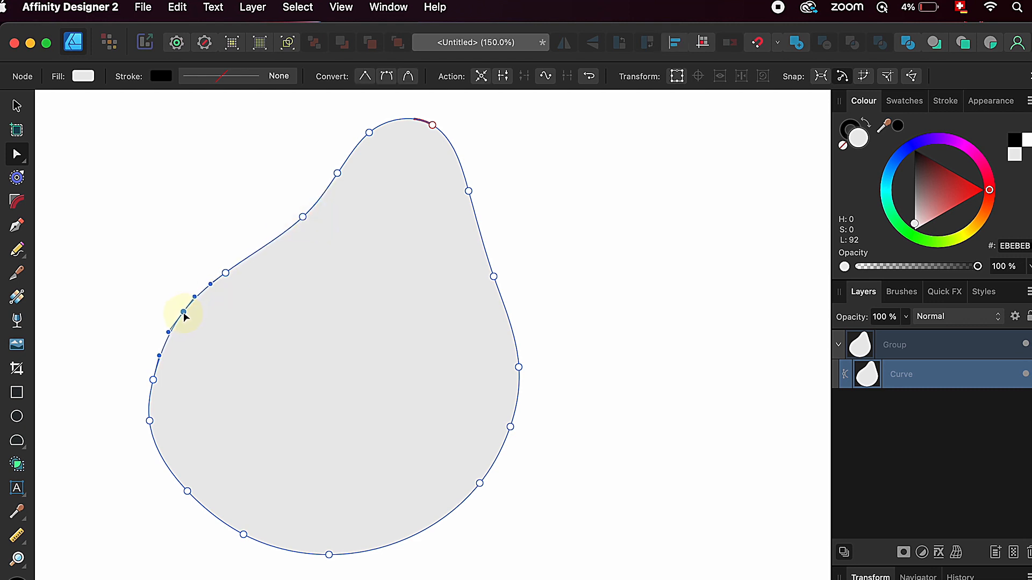
click(152, 377)
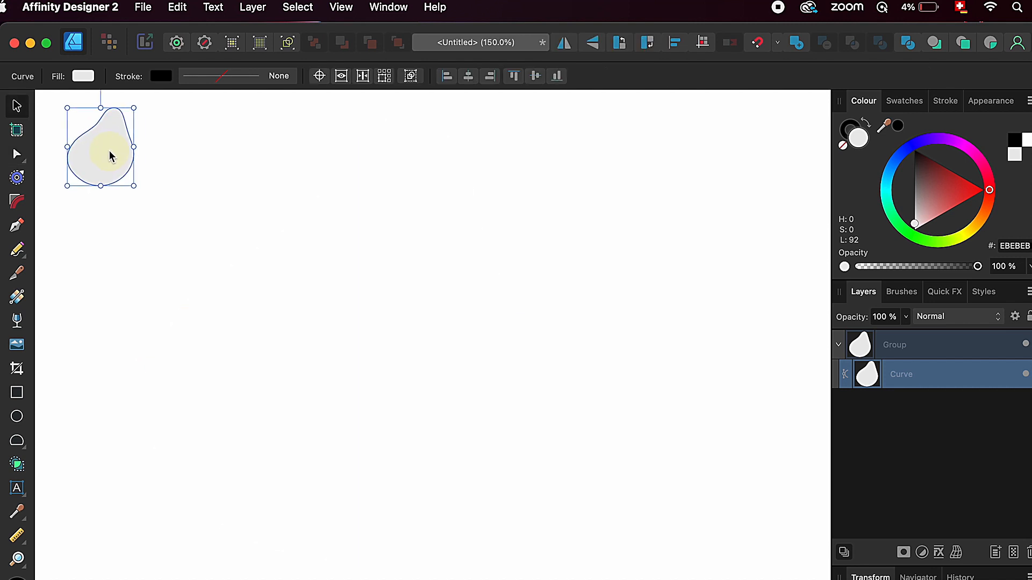
click(246, 217)
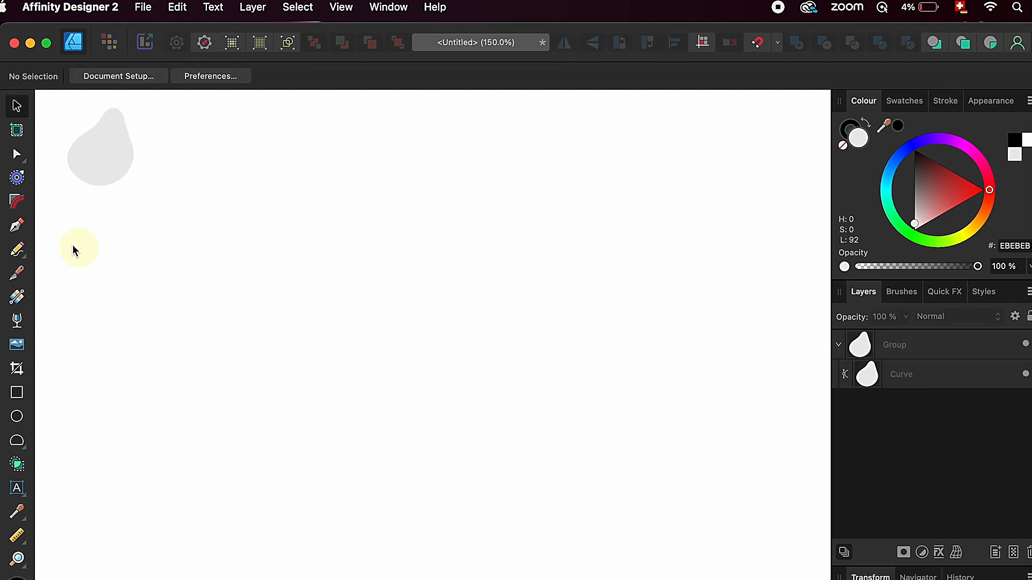
Step: Draw a straight 45-degree line with the Pen tool, rising diagonally across the page
click(17, 226)
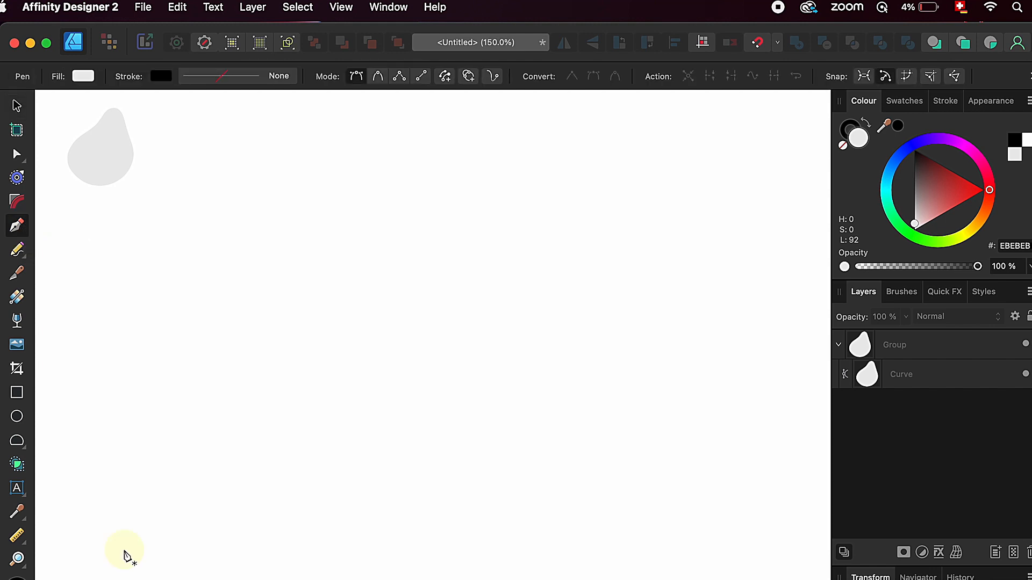
click(123, 555)
key(shift)
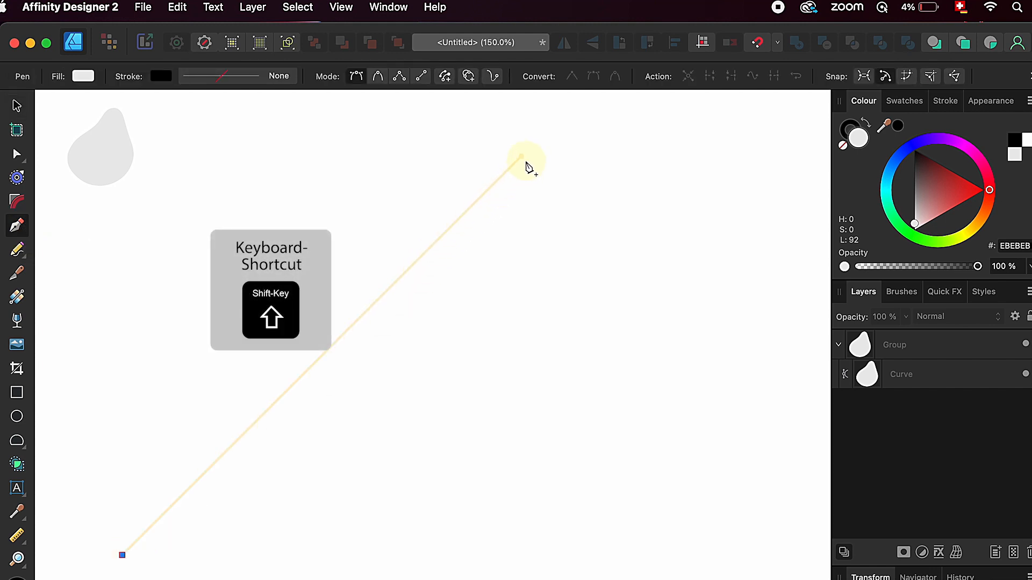
shift+click(527, 163)
Step: Set the diagonal line's stroke width to 1 pt and move the line up and left on the page
click(160, 76)
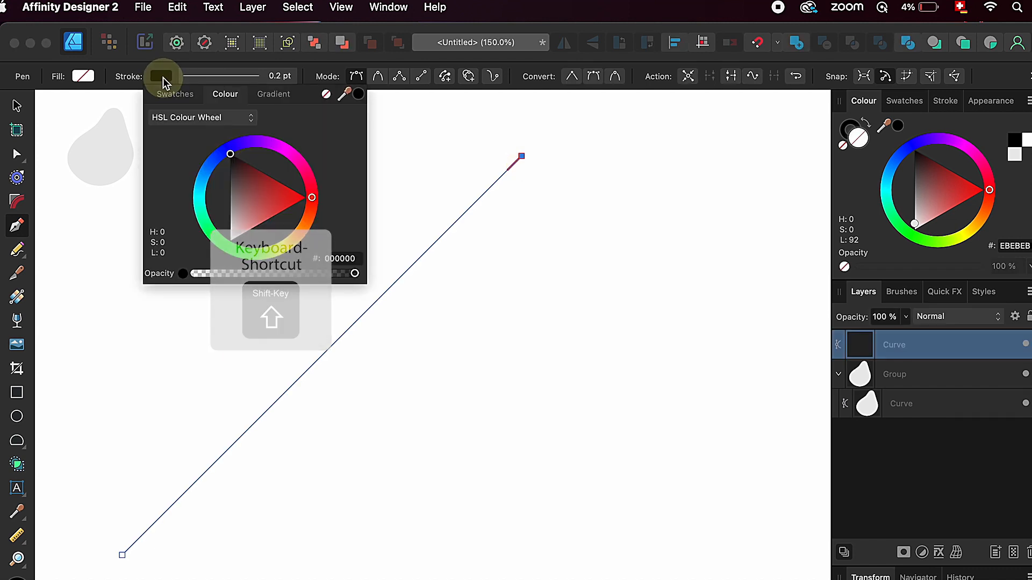
click(274, 79)
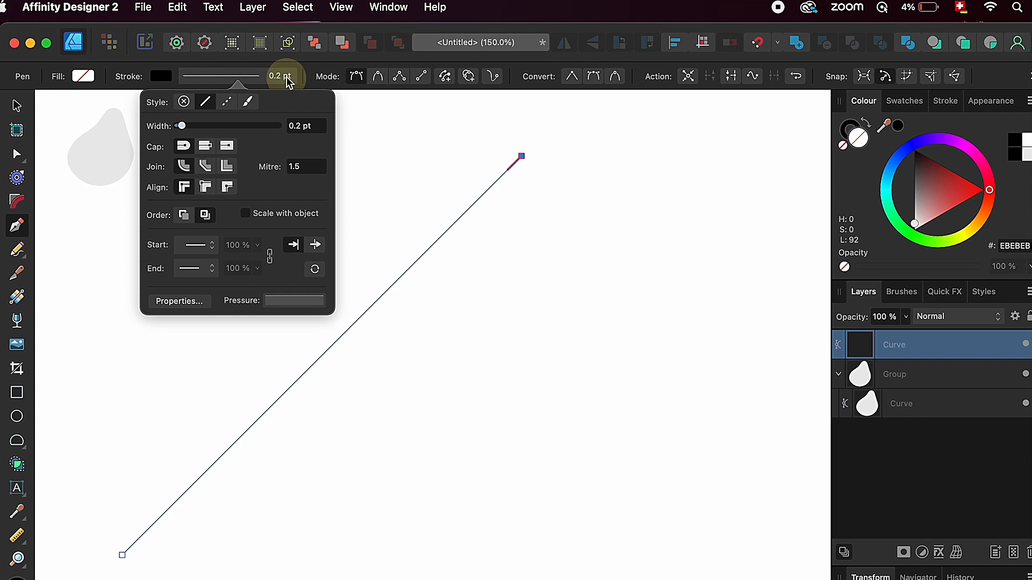
drag(318, 129, 287, 129)
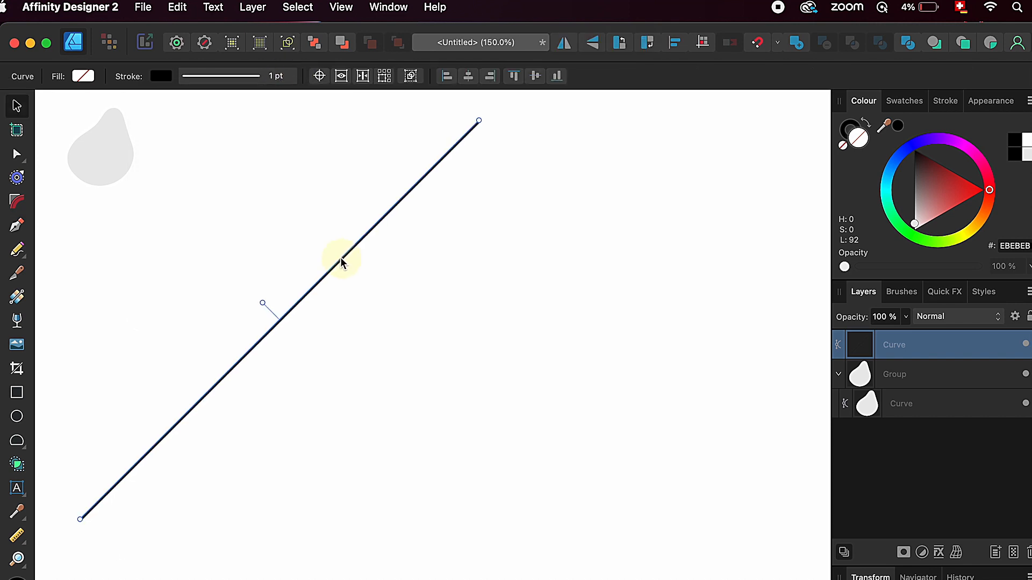
drag(343, 259, 312, 222)
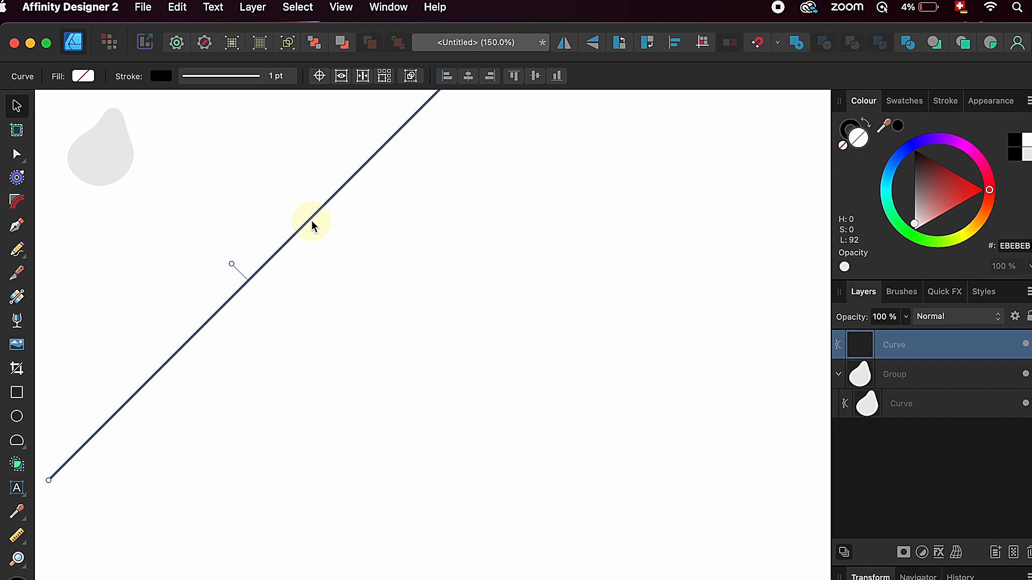
Step: Duplicate the diagonal line and offset the copy slightly down and right so the two run parallel
click(177, 7)
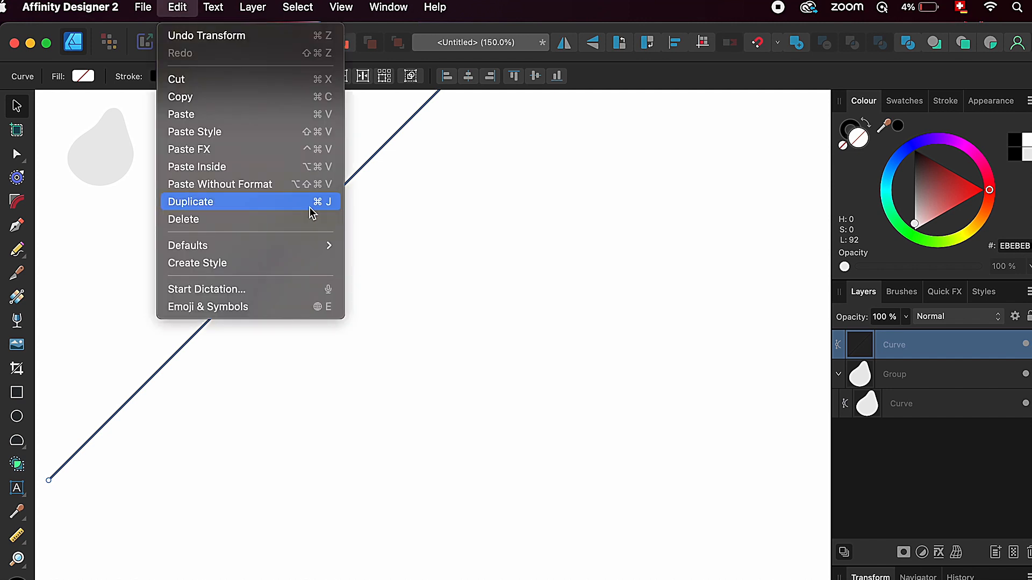
click(332, 207)
drag(311, 225, 318, 233)
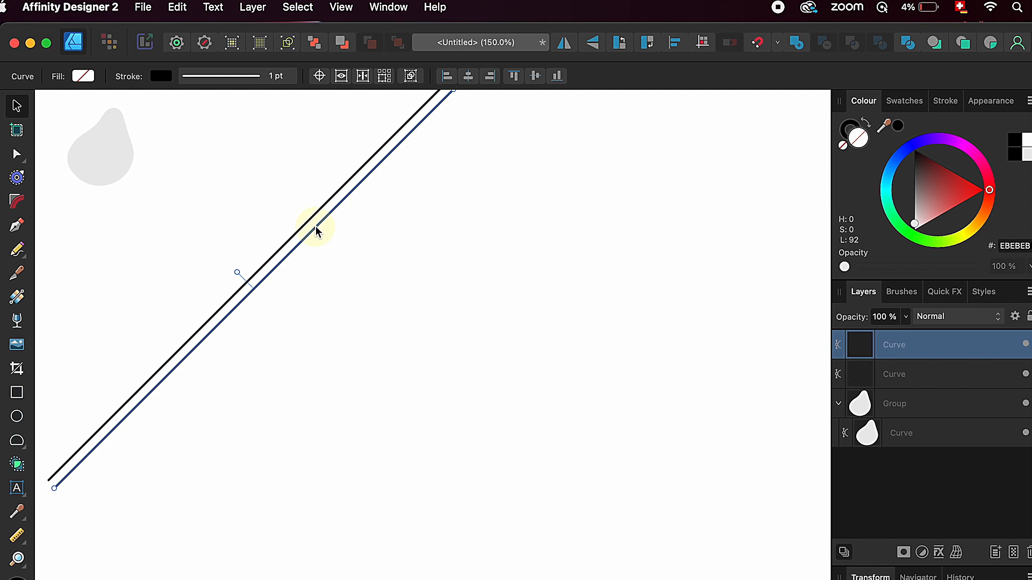
Step: Repeat the offset duplication until 42 evenly spaced parallel diagonal lines form a wide band
key(super+j)
key(super+j)
key(super+j)
key(super+j)
key(super+j)
key(super+j)
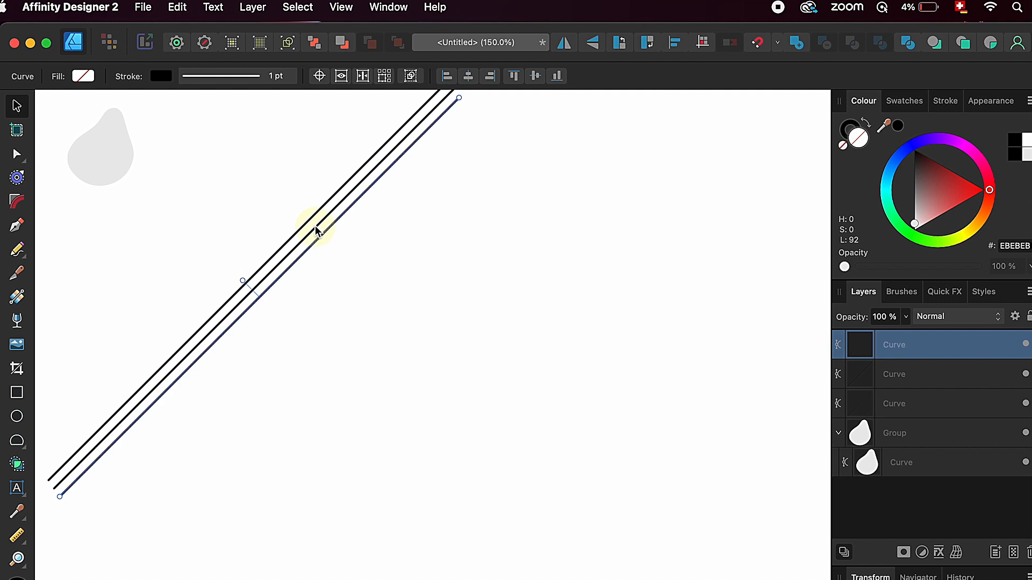
key(super+j)
key(super+j)
key(super+j)
key(super+j)
key(super+j)
key(super+j)
key(super+j)
key(super+j)
key(super+j)
key(super+j)
key(super+j)
key(super+j)
key(super+j)
key(super+j)
key(super+j)
key(super+j)
click(214, 185)
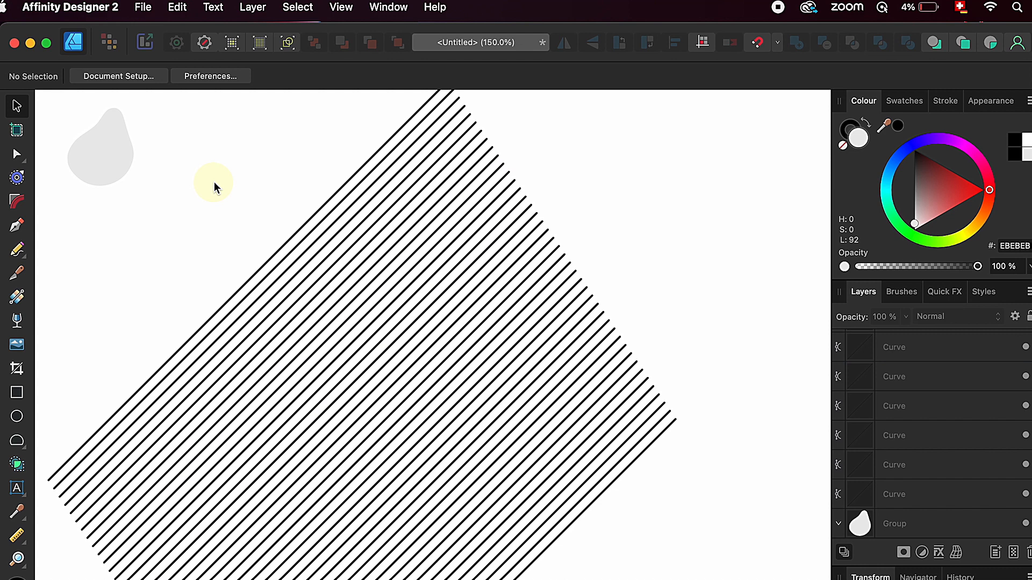
Step: Group all the diagonal lines without the grey pear shape, and move the group slightly up on the page
key(super+a)
click(297, 7)
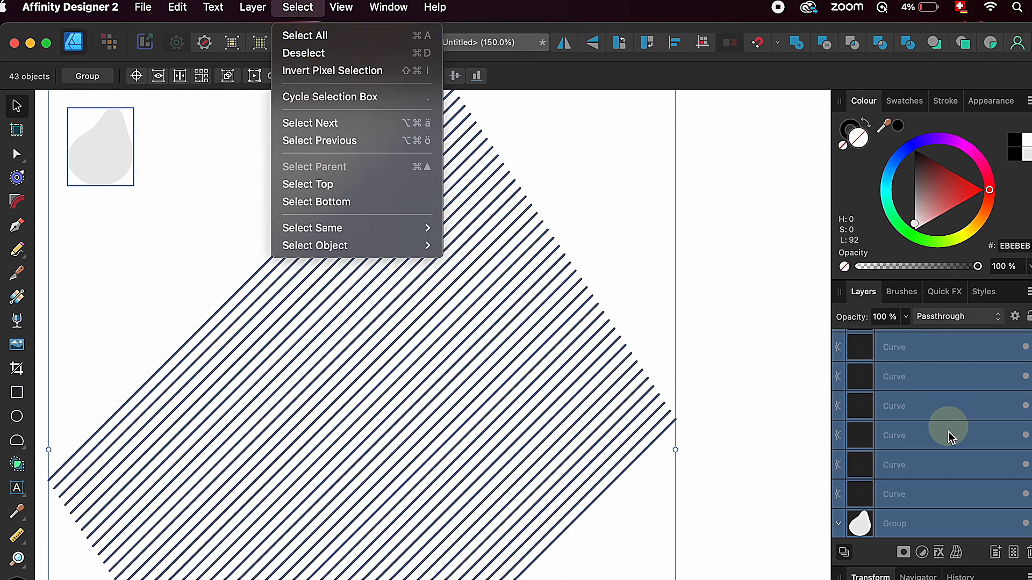
click(938, 359)
key(shift)
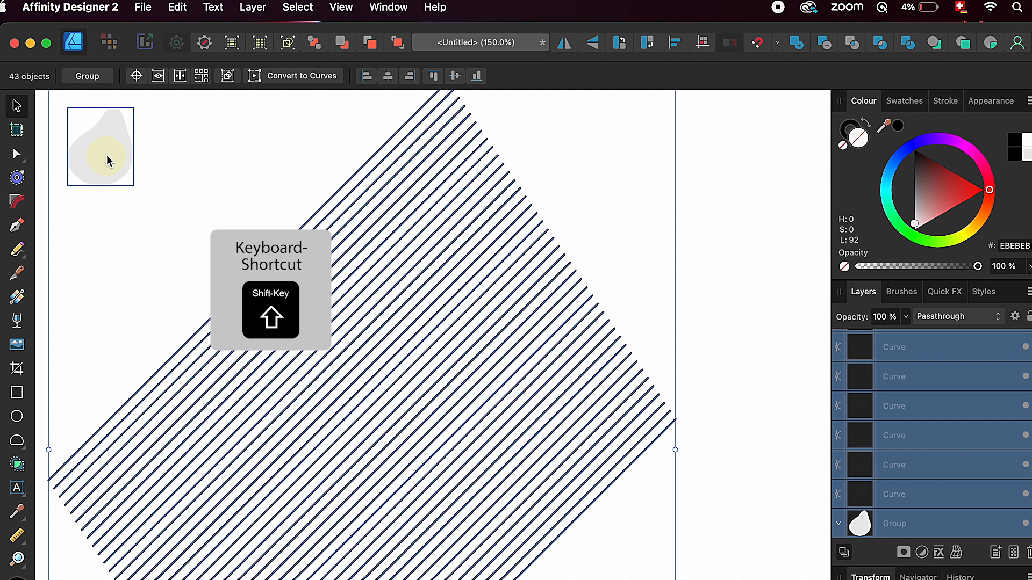
shift+click(107, 155)
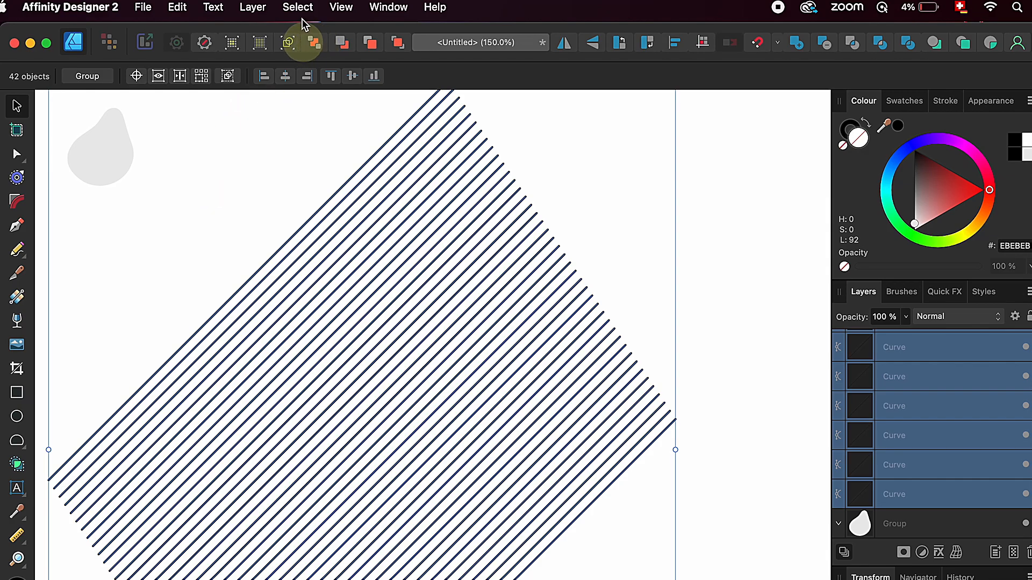
click(261, 8)
click(316, 34)
mouse_move(357, 201)
mouse_down()
mouse_move(395, 247)
mouse_move(353, 195)
mouse_move(376, 216)
mouse_move(359, 175)
mouse_up()
Step: Draw a large grey circle over the line pattern and clip the line group inside it
click(17, 417)
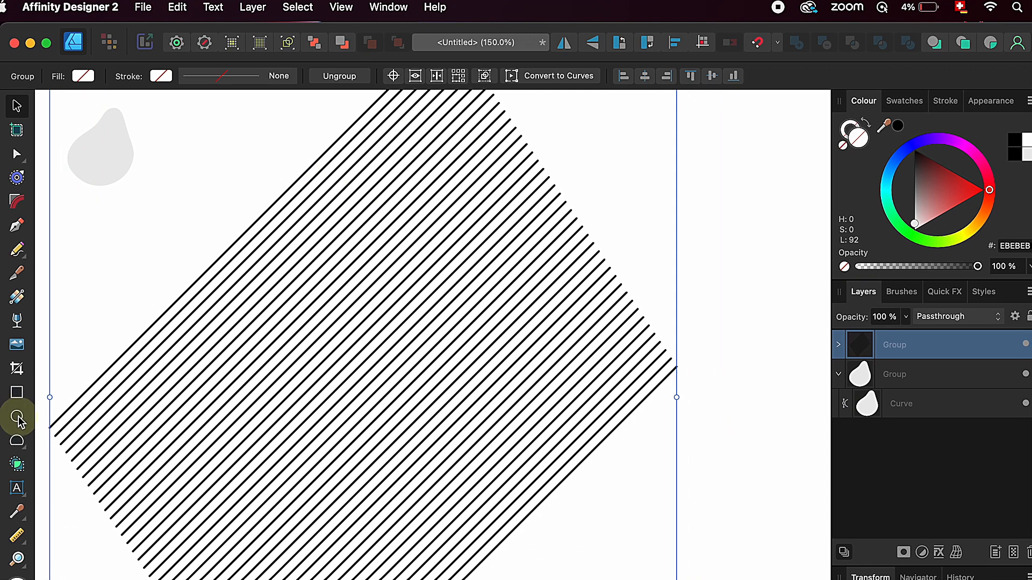
drag(175, 228, 532, 578)
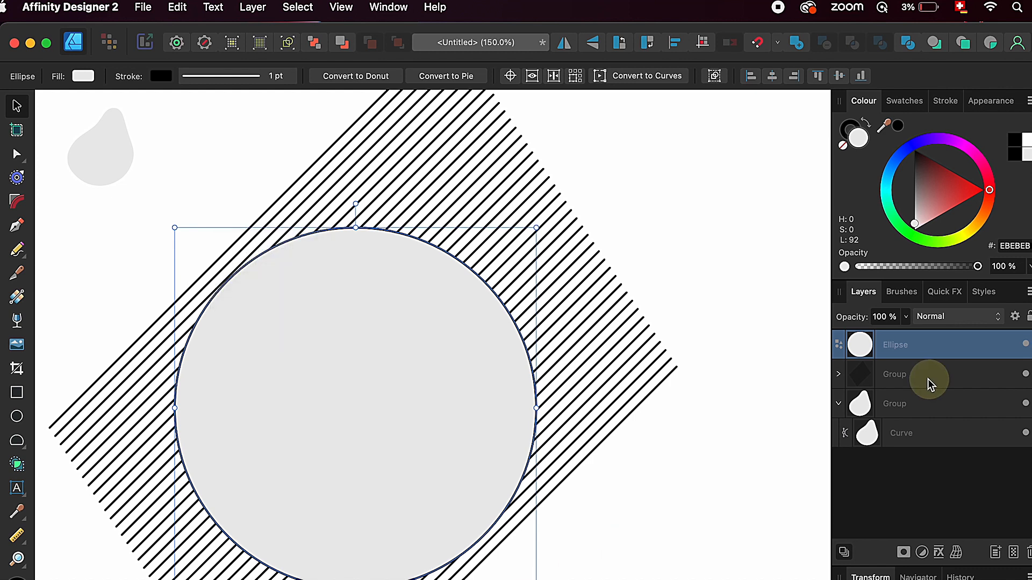
click(612, 402)
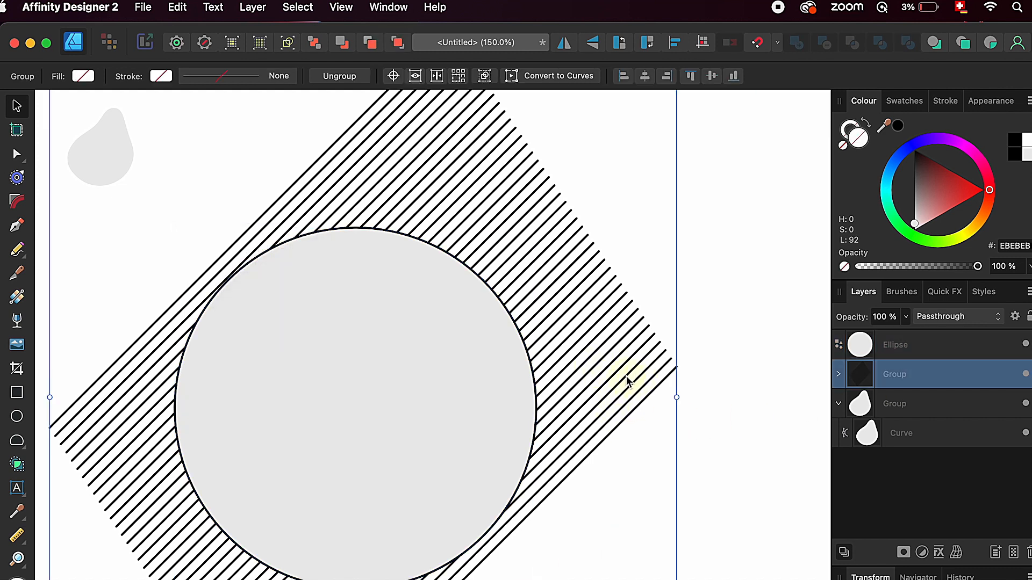
drag(858, 376, 923, 344)
click(838, 352)
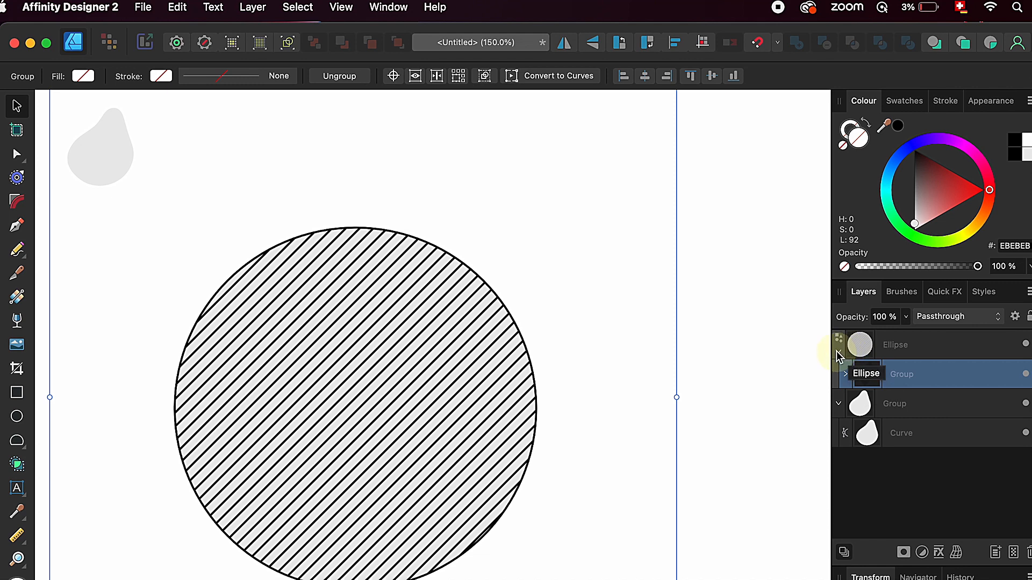
click(839, 355)
click(839, 355)
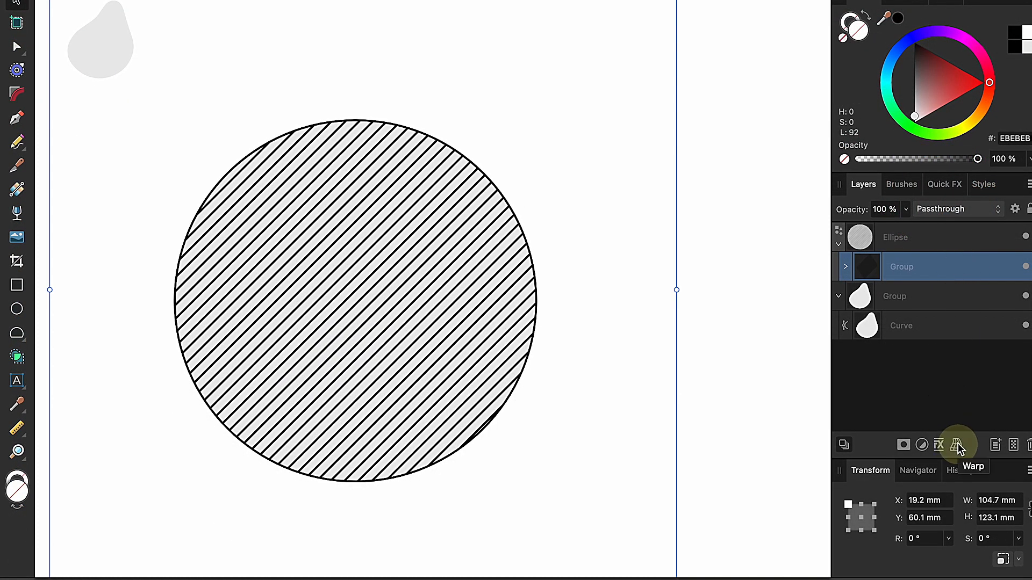
Step: Apply a Mesh warp to the line group clipped inside the circle
click(956, 445)
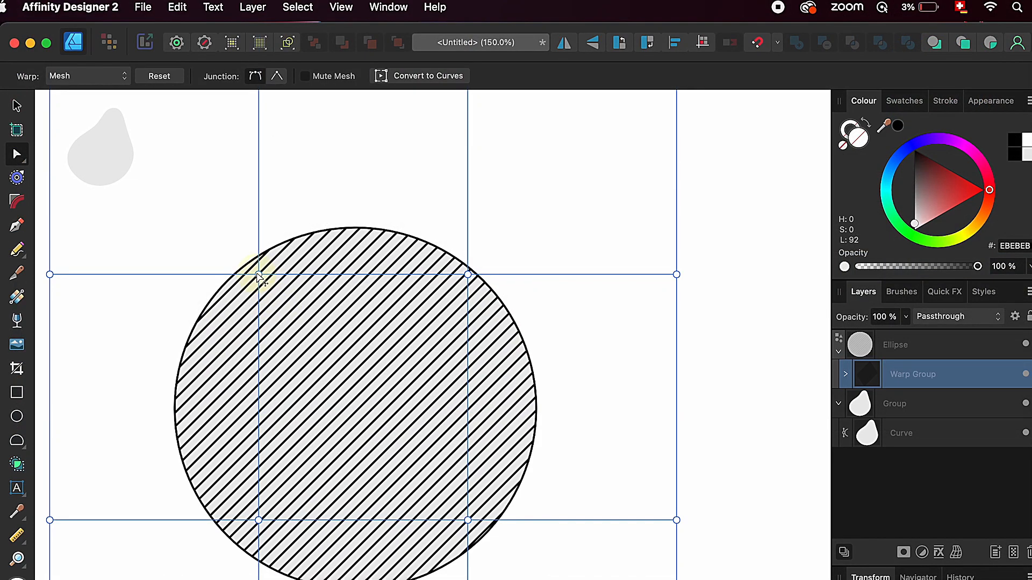
Step: Distort the line pattern inside the circle by moving the mesh's inner nodes and gridlines, and compare it with the mesh muted
mouse_move(259, 275)
mouse_down()
mouse_move(272, 273)
mouse_move(273, 292)
mouse_move(323, 288)
mouse_move(310, 267)
mouse_move(299, 270)
mouse_move(312, 270)
mouse_up()
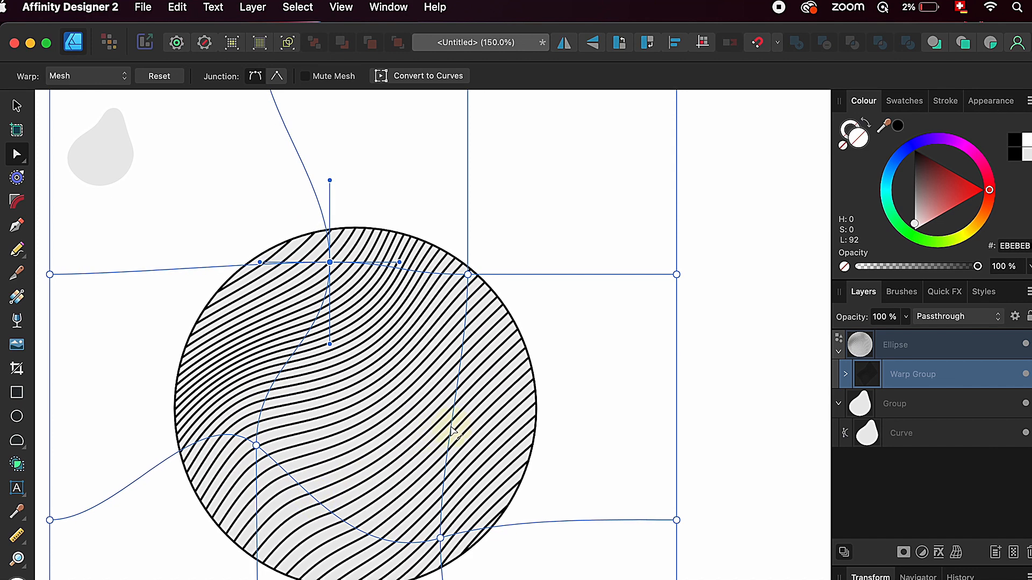
drag(452, 430, 407, 427)
click(306, 78)
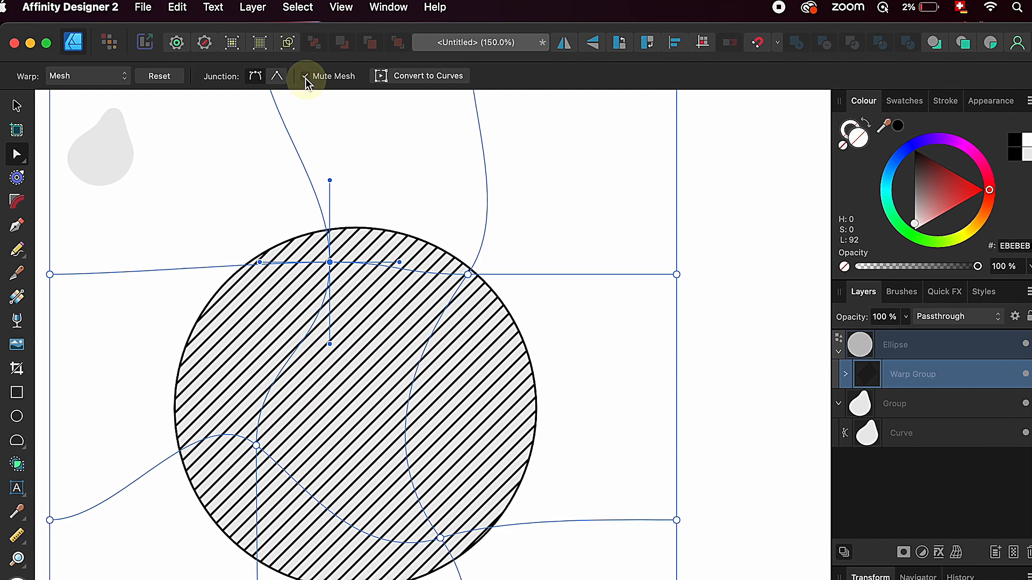
click(306, 78)
click(124, 79)
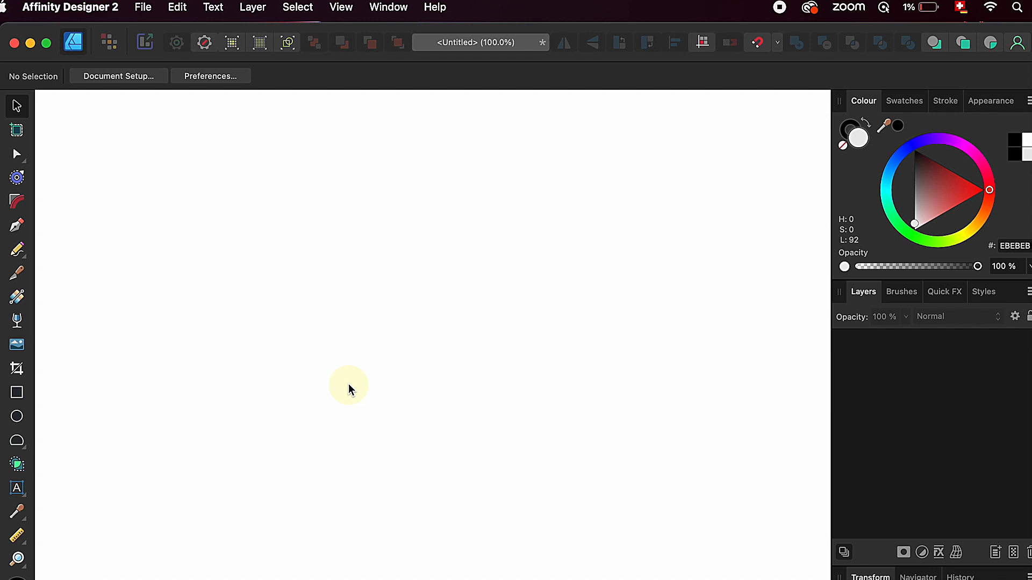
Step: Add the artistic text "Hello" about 156 mm wide across the blank page
click(17, 488)
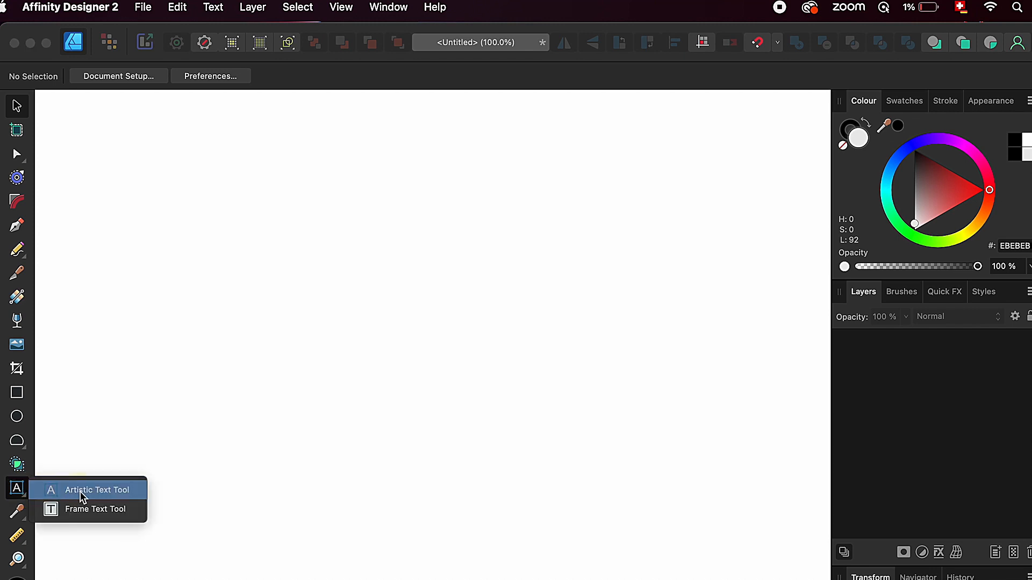
click(107, 497)
drag(83, 272, 297, 479)
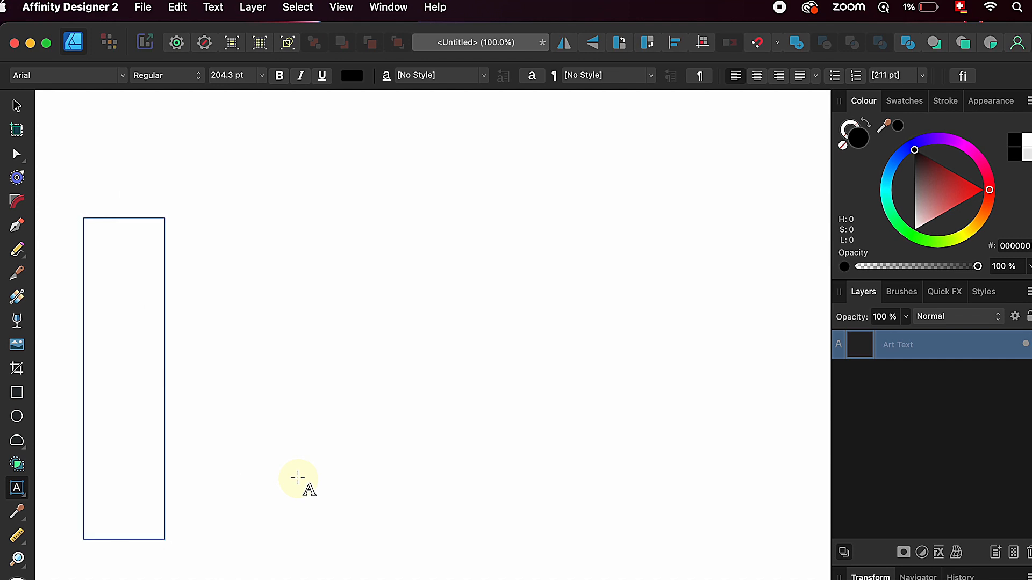
text(Hello)
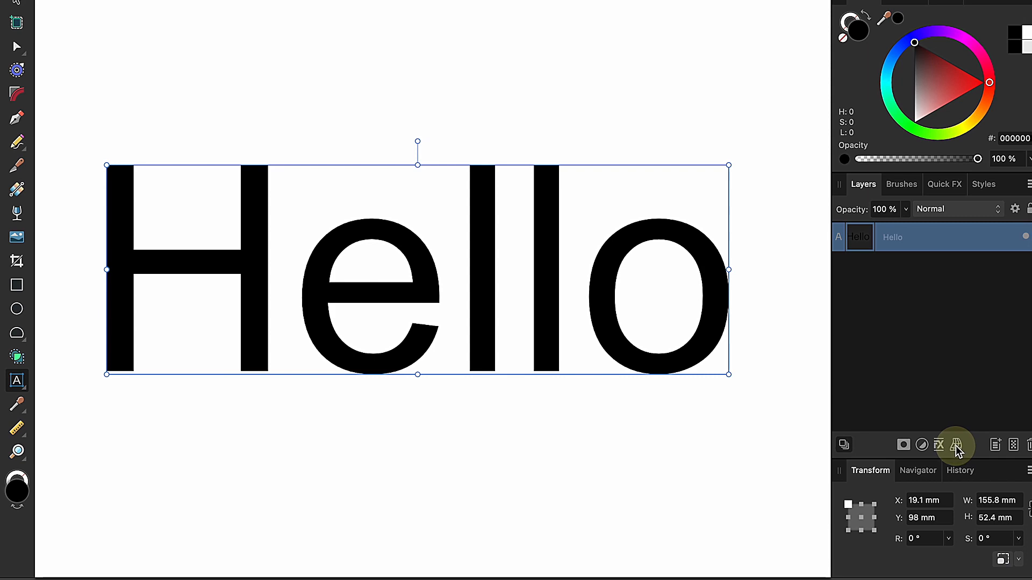
Step: Apply a Mesh warp to the "Hello" text and change its warp type to Bend - Vertical
click(956, 446)
click(972, 456)
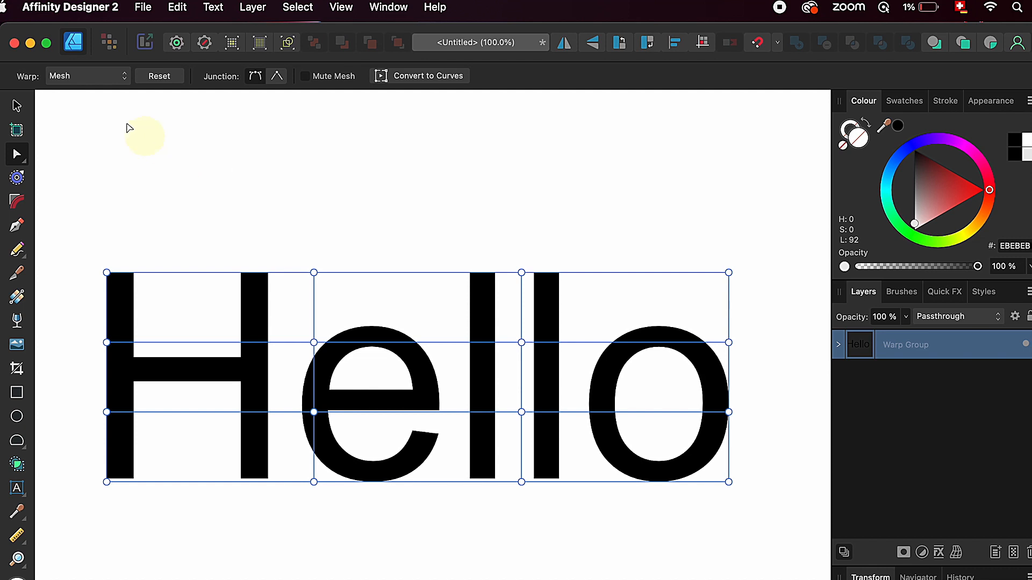
click(126, 77)
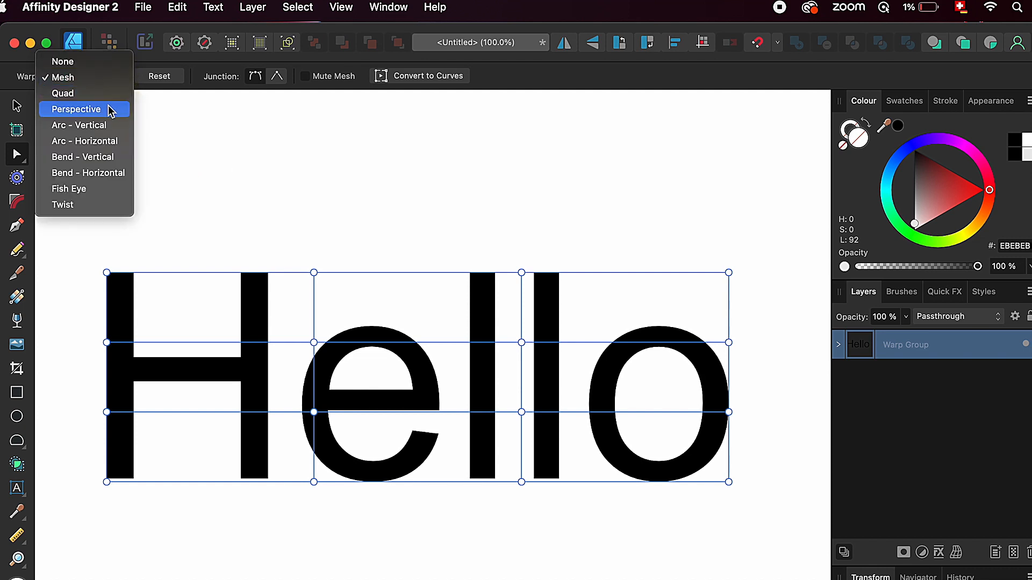
click(86, 157)
Step: Reshape the bent "Hello" text by moving the warp's corner nodes and curving its edges into an arched, leaf-like outline
drag(132, 315, 127, 343)
drag(320, 313, 264, 205)
drag(705, 233, 640, 265)
drag(448, 290, 506, 184)
drag(705, 522, 589, 574)
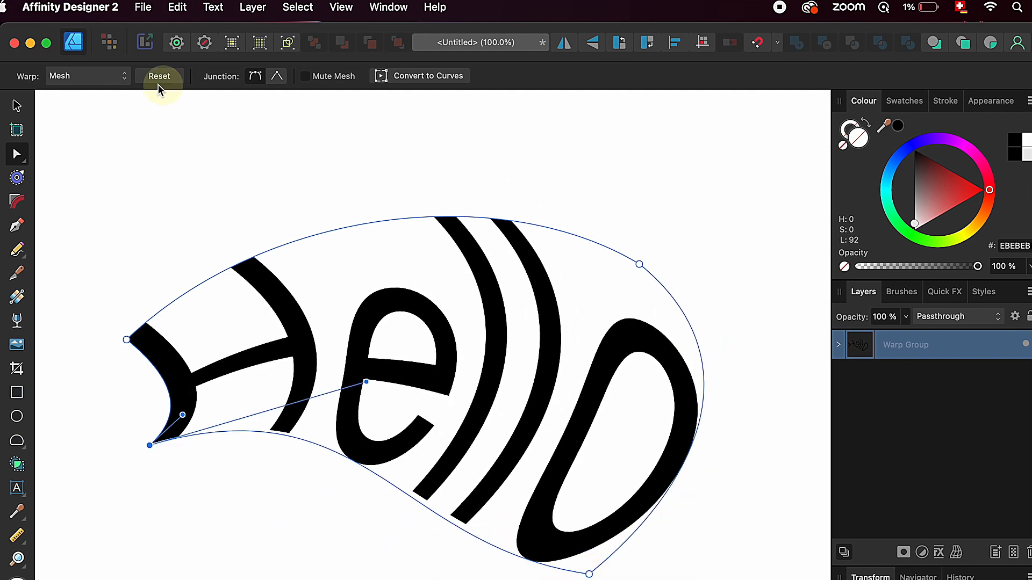
Step: Compare the "Hello" text with its mesh muted and unmuted, and convert the warped text to curves
click(305, 76)
click(305, 76)
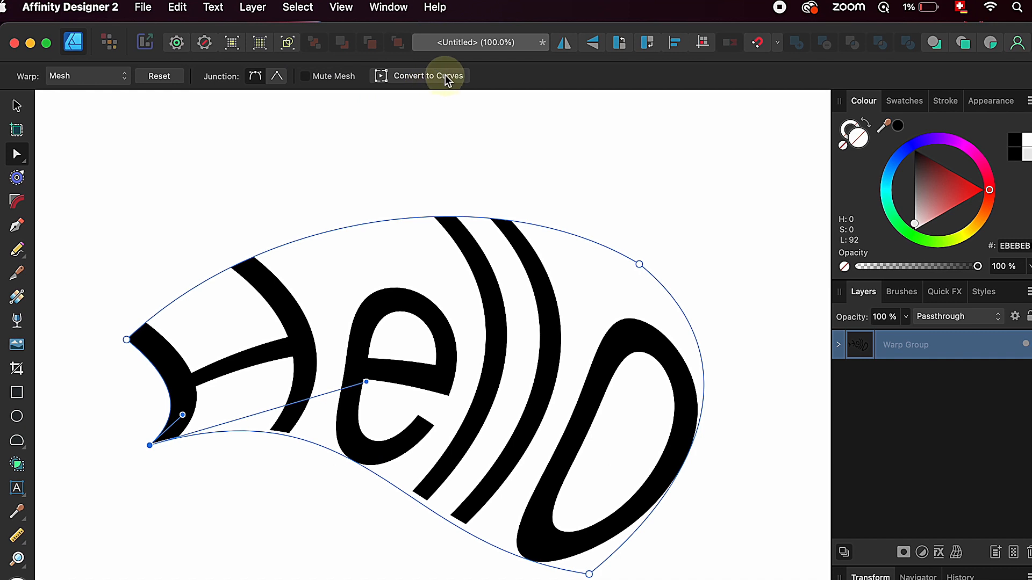
click(445, 78)
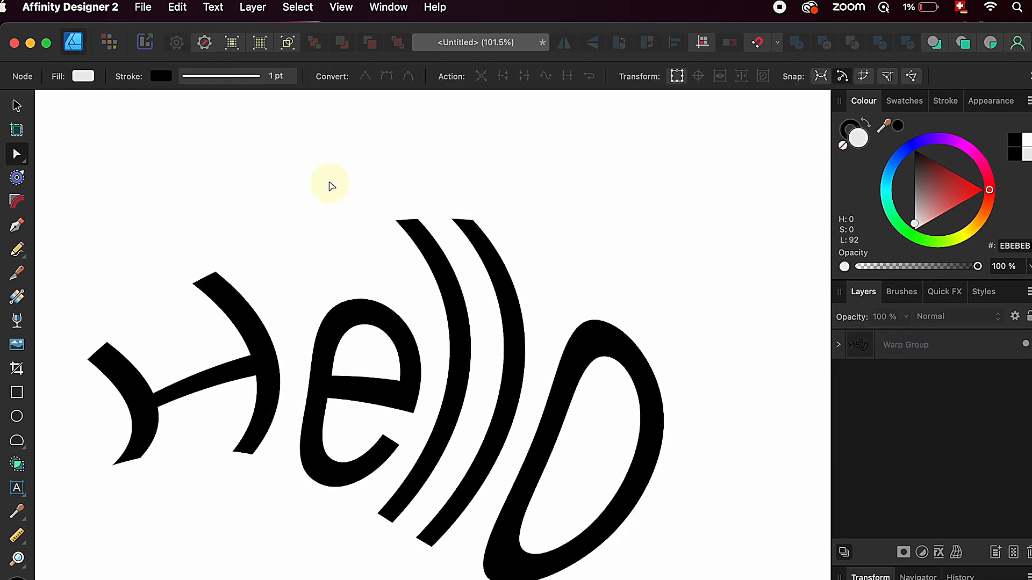